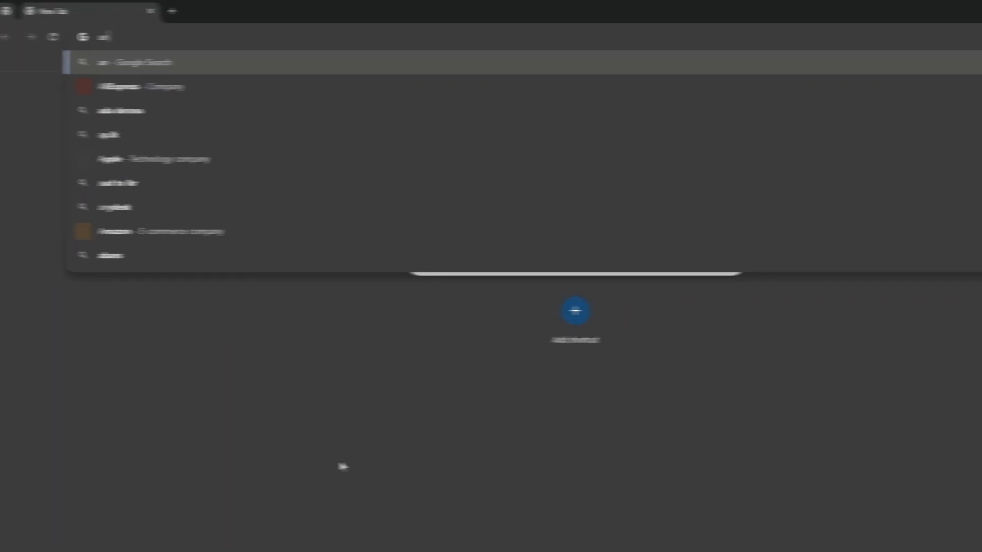
- Search Google for "animaze download"
{"action": "type", "text": "maze"}
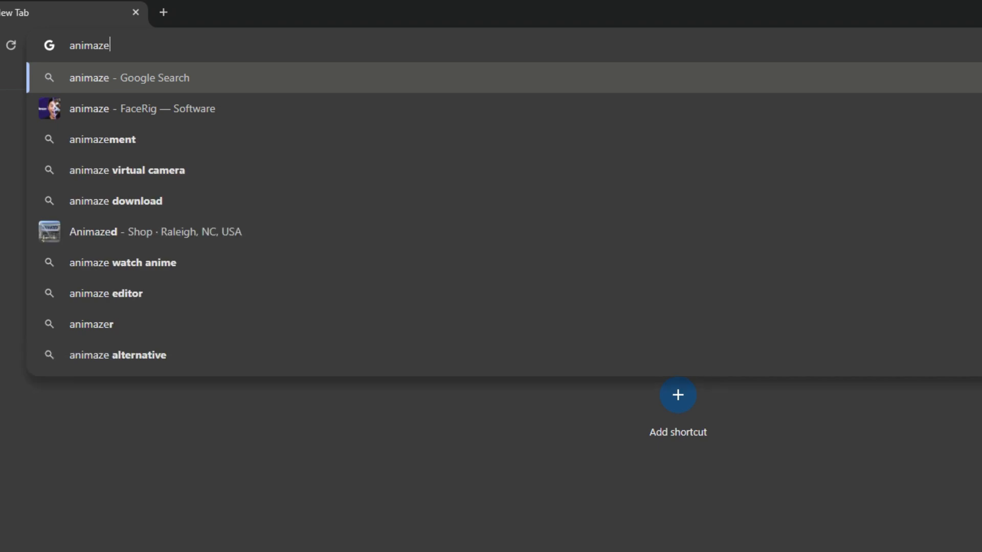
{"action": "type", "text": " d"}
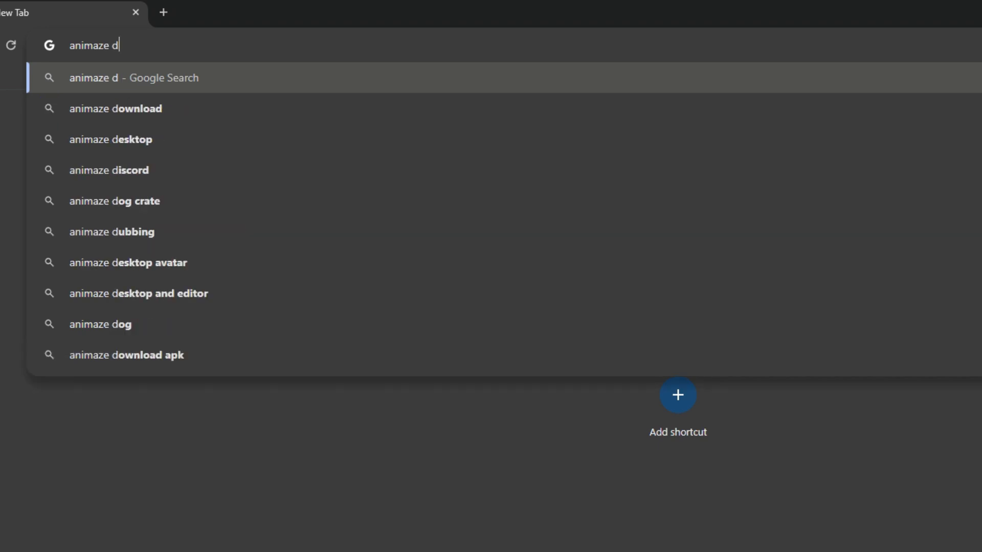
{"action": "key", "text": "Down"}
{"action": "key", "text": "Return"}
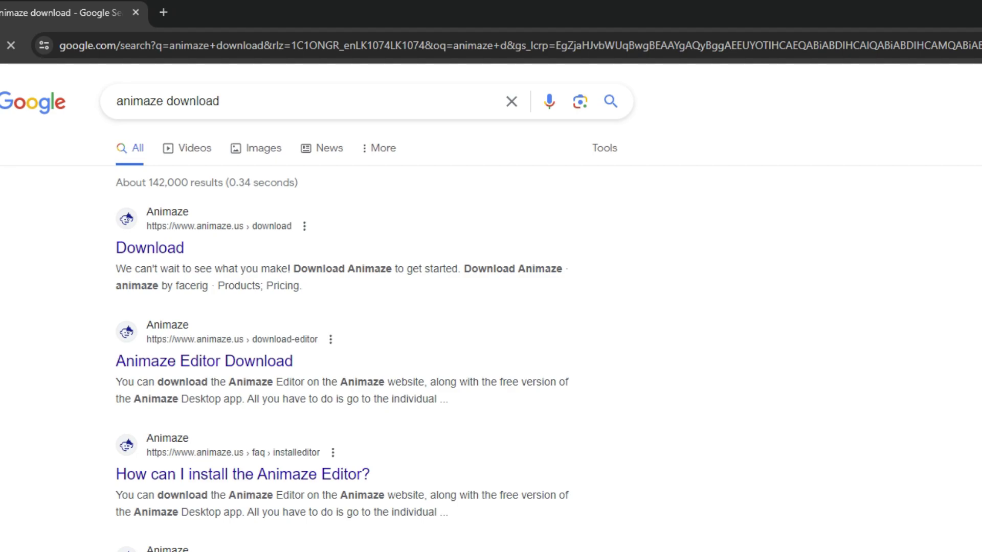
- Open the Animaze Download page from the search results and download the Animaze installer
{"action": "left_click", "coordinate": [164, 251]}
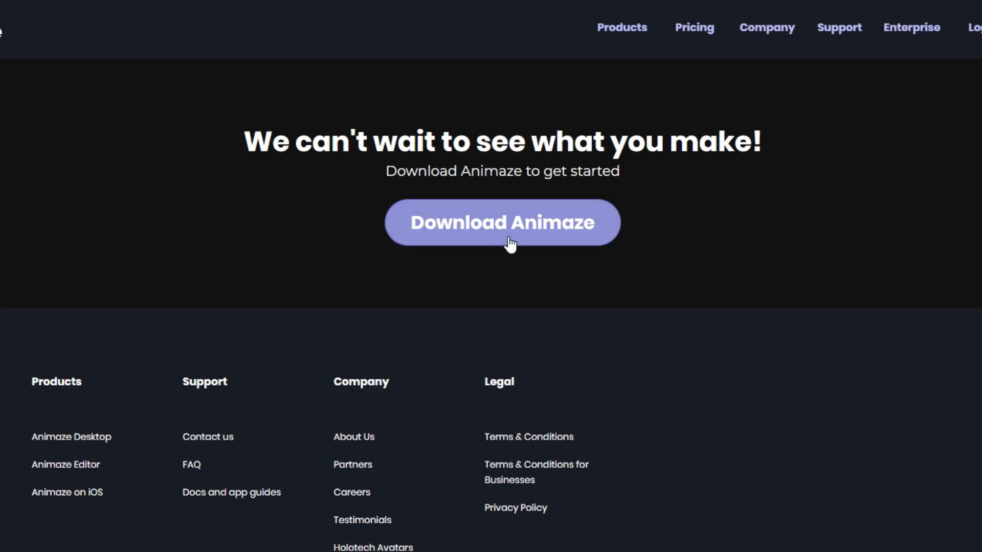
{"action": "left_click", "coordinate": [301, 296]}
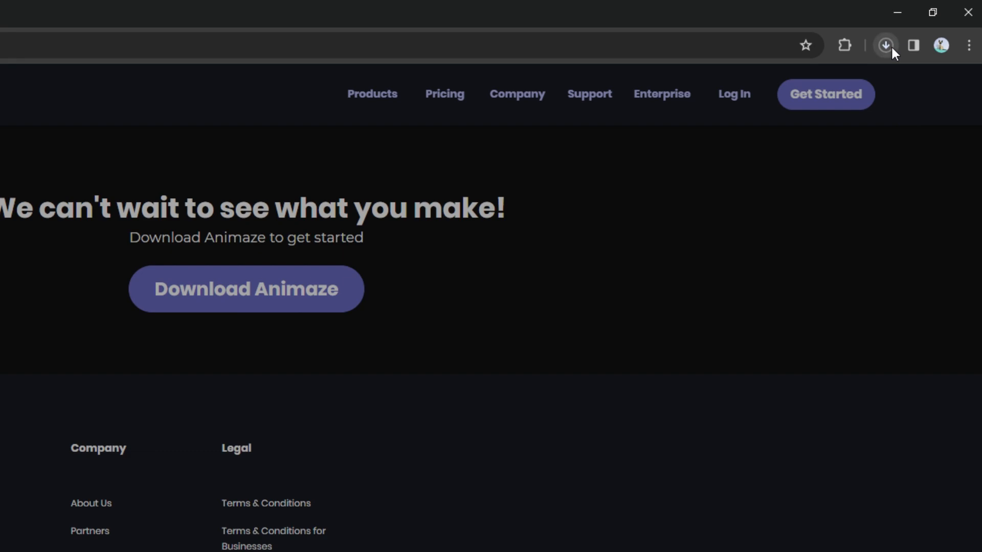
{"action": "left_click", "coordinate": [888, 46]}
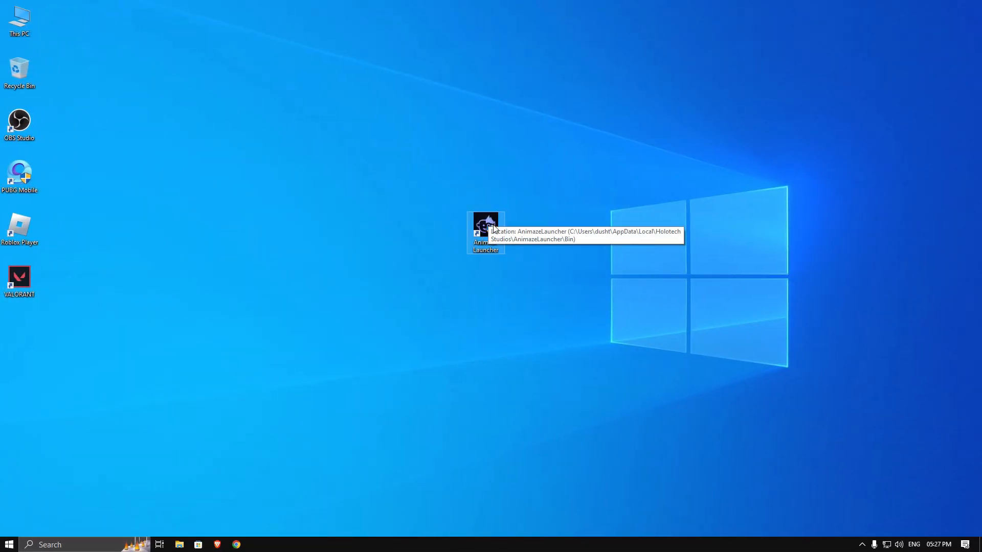
- Open the Windows Registry Editor and allow it to make changes
{"action": "left_click", "coordinate": [50, 544]}
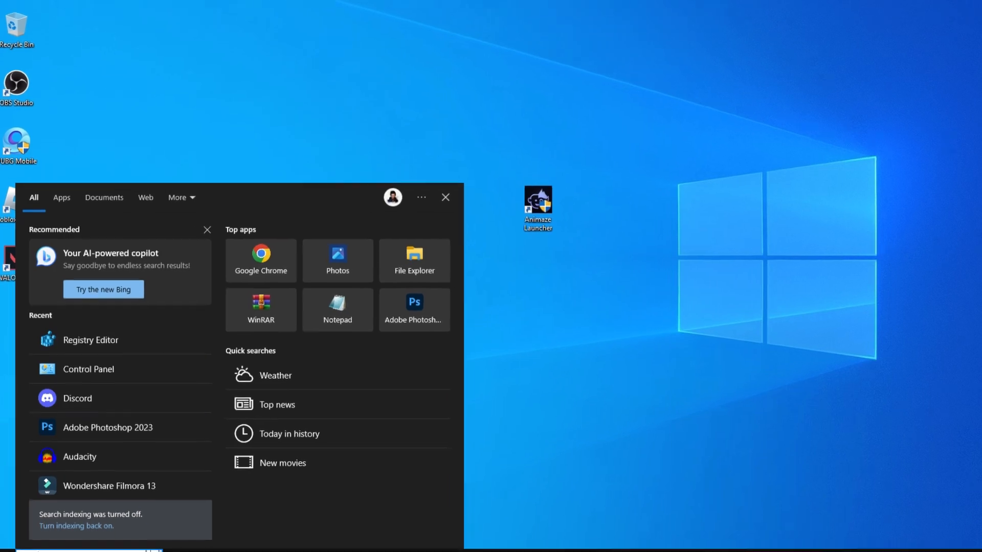
{"action": "type", "text": "r"}
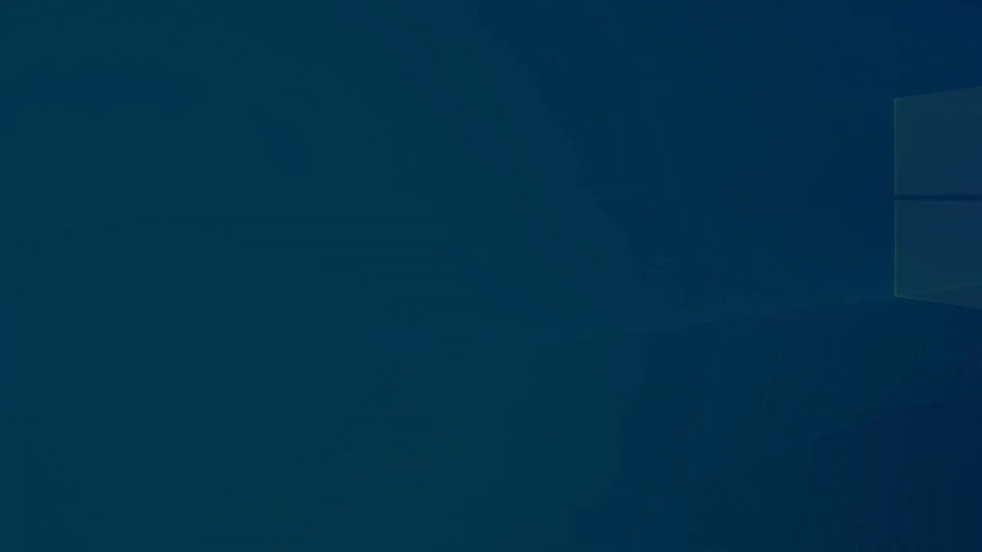
{"action": "left_click", "coordinate": [598, 286]}
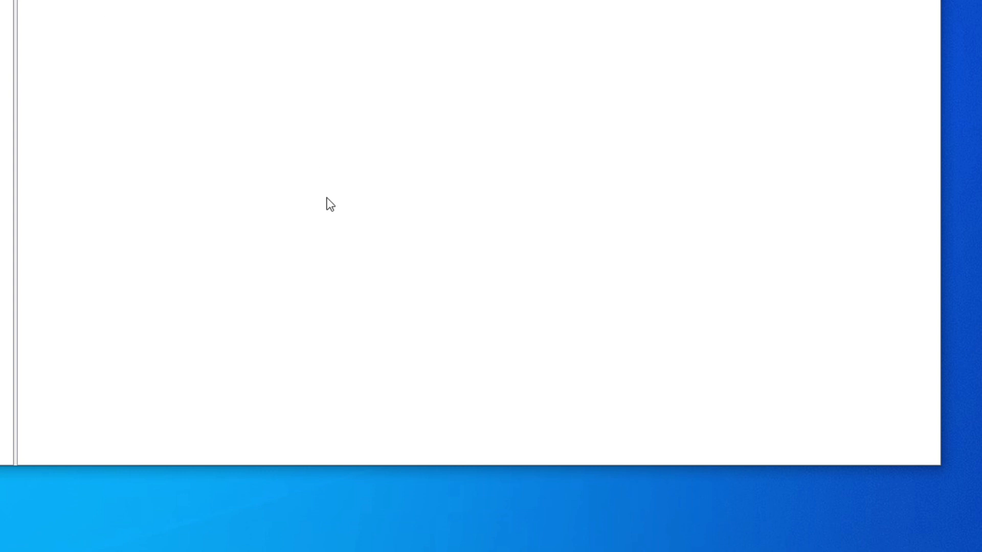
- Search the registry for "Animaze Virtual Camera" across keys, values and data
{"action": "key", "text": "ctrl+f"}
{"action": "left_click_drag", "start_coordinate": [53, 0], "coordinate": [406, 149]}
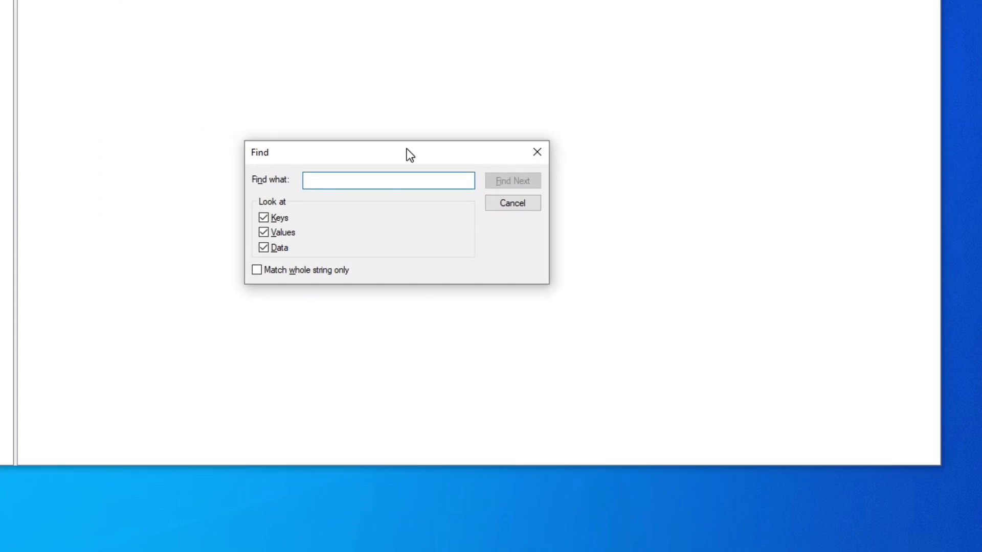
{"action": "type", "text": "AS"}
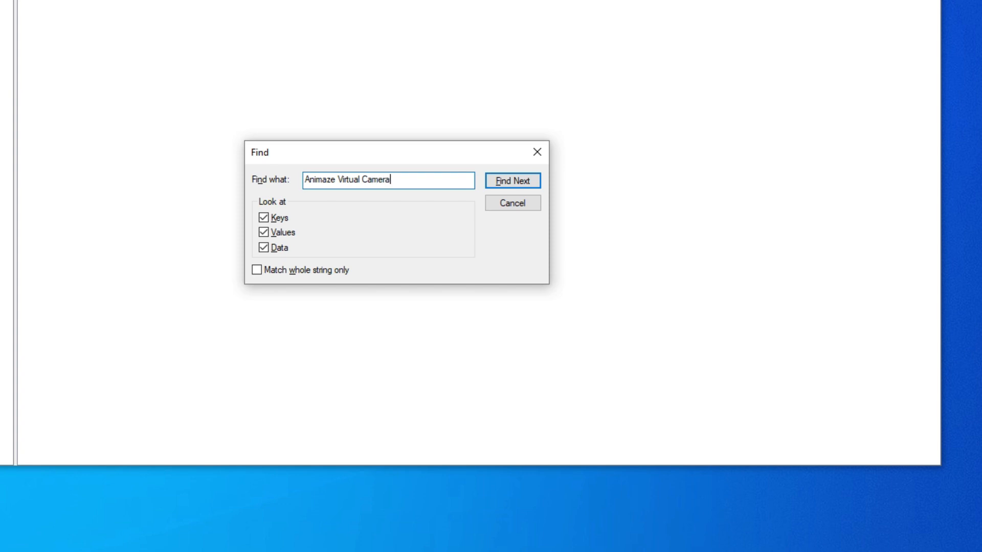
{"action": "key", "text": "Return"}
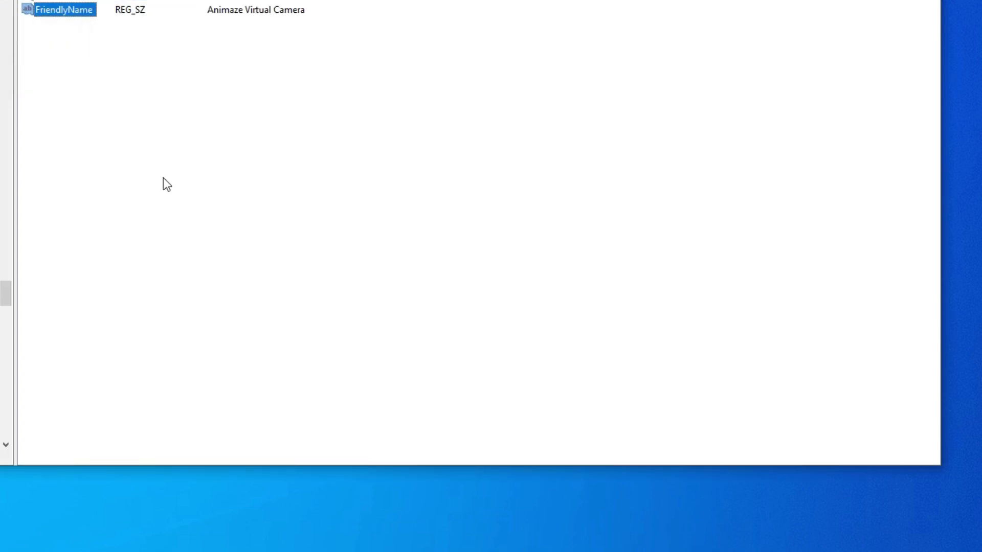
- Set the value data of the found FriendlyName entry to "HD Webcam C200"
{"action": "double_click", "coordinate": [69, 10]}
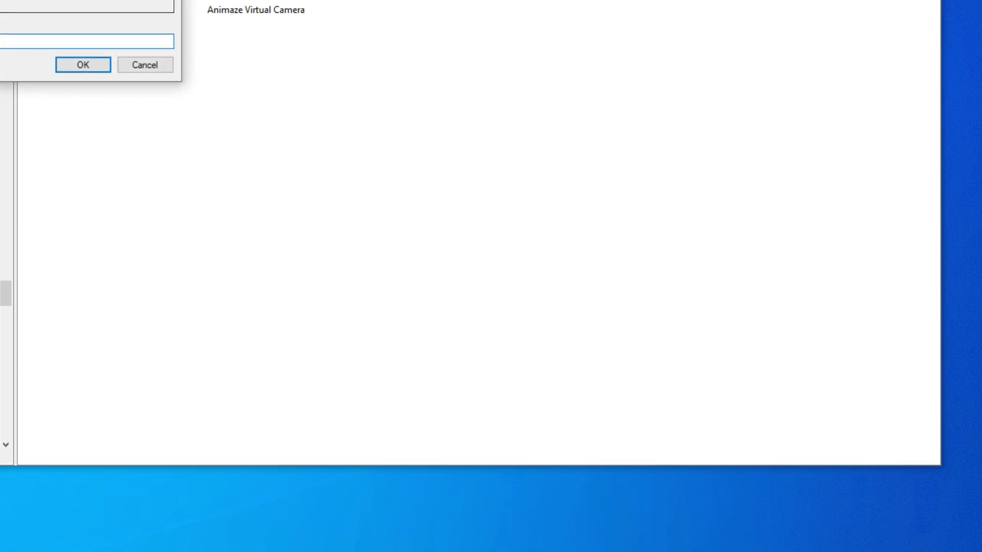
{"action": "key", "text": "BackSpace"}
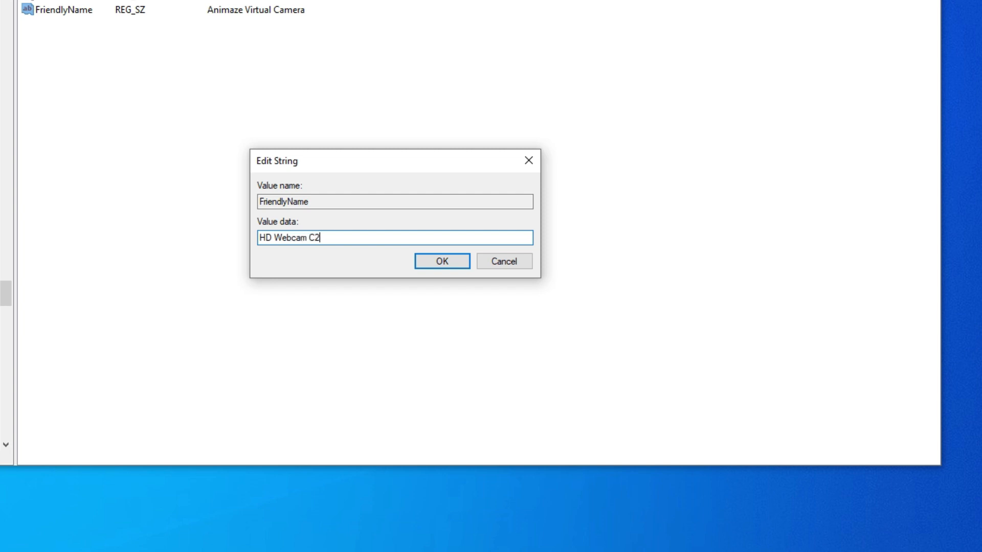
{"action": "left_click", "coordinate": [461, 263]}
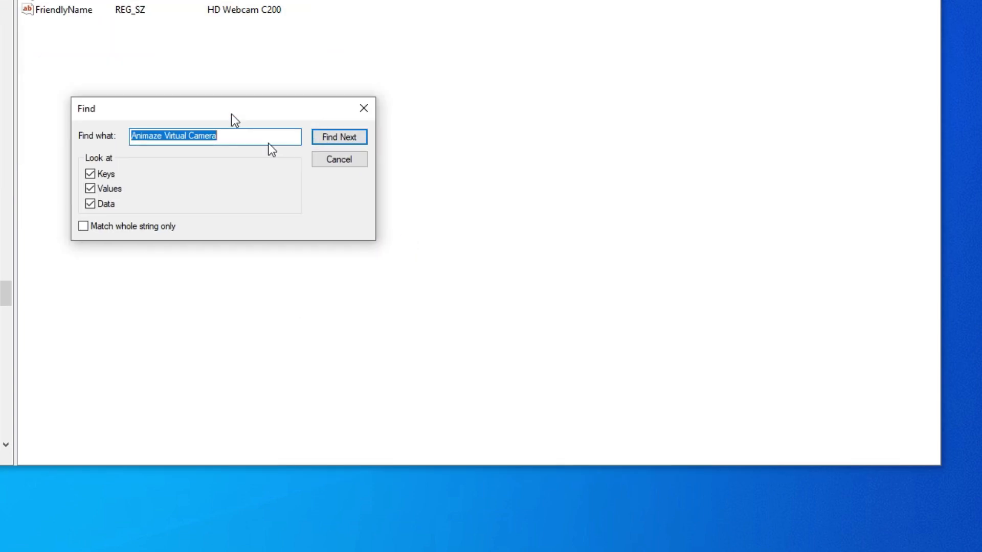
- Find the next "Animaze Virtual Camera" match and set its FriendlyName value data to "HD Webcam C200"
{"action": "left_click_drag", "start_coordinate": [230, 121], "coordinate": [335, 191]}
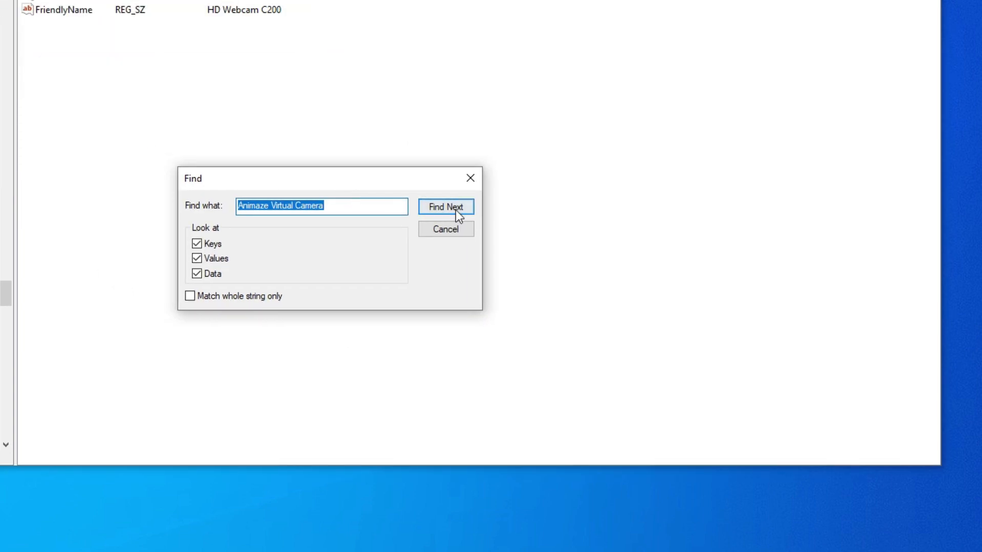
{"action": "left_click", "coordinate": [456, 210]}
{"action": "double_click", "coordinate": [74, 11]}
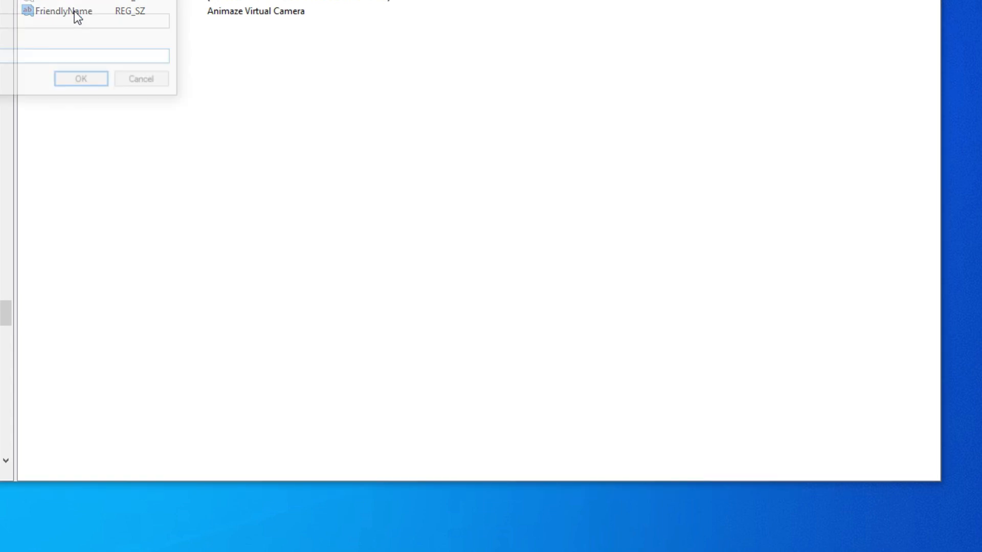
{"action": "left_click_drag", "start_coordinate": [71, 0], "coordinate": [433, 216]}
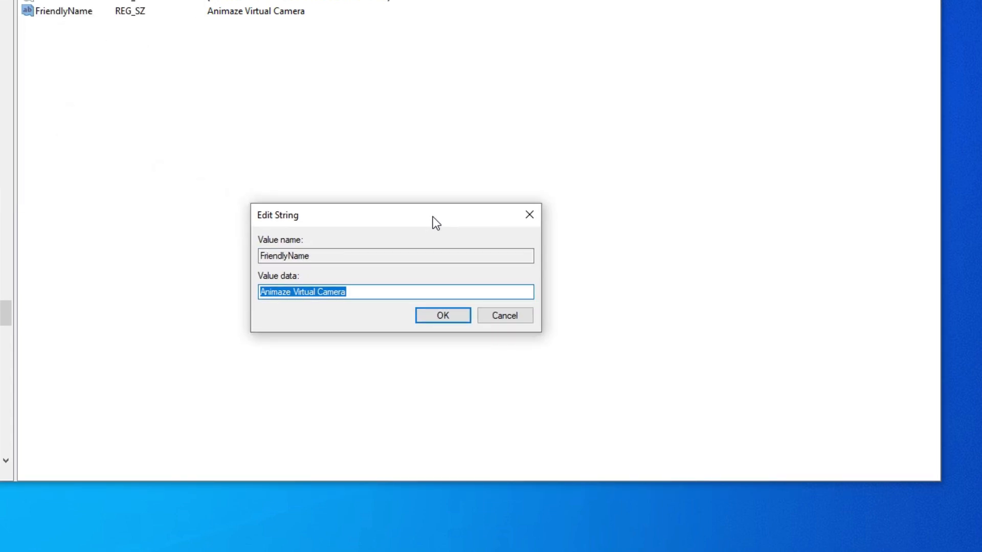
{"action": "type", "text": "HD Webcam C200"}
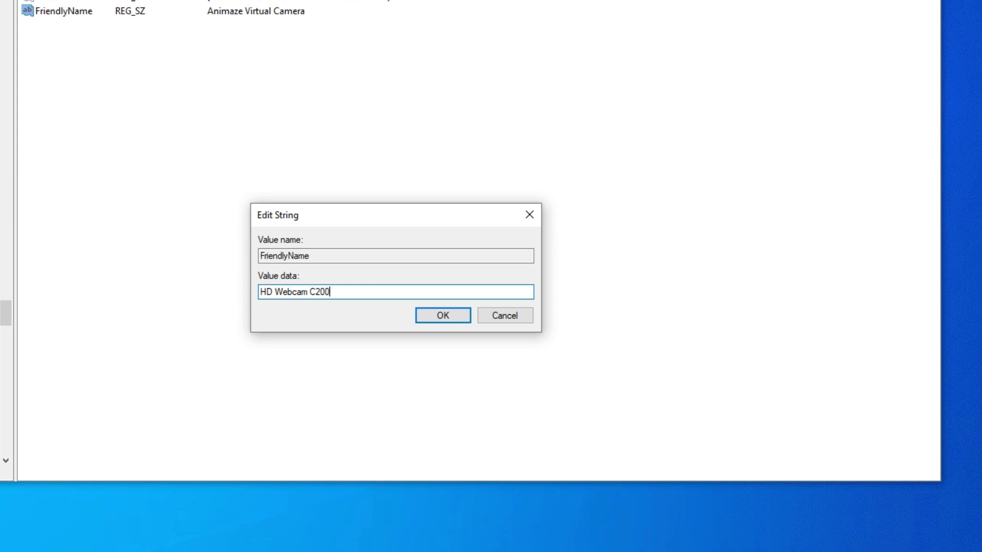
{"action": "left_click", "coordinate": [450, 320]}
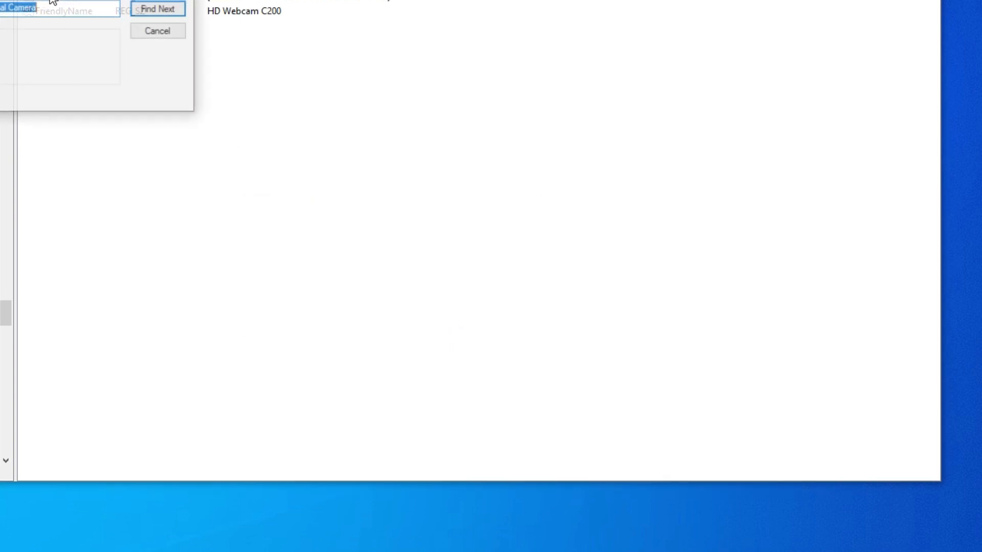
- Find the third "Animaze Virtual Camera" match, set its FriendlyName to "HD Webcam C200" and close the Registry Editor
{"action": "left_click_drag", "start_coordinate": [53, 1], "coordinate": [418, 183]}
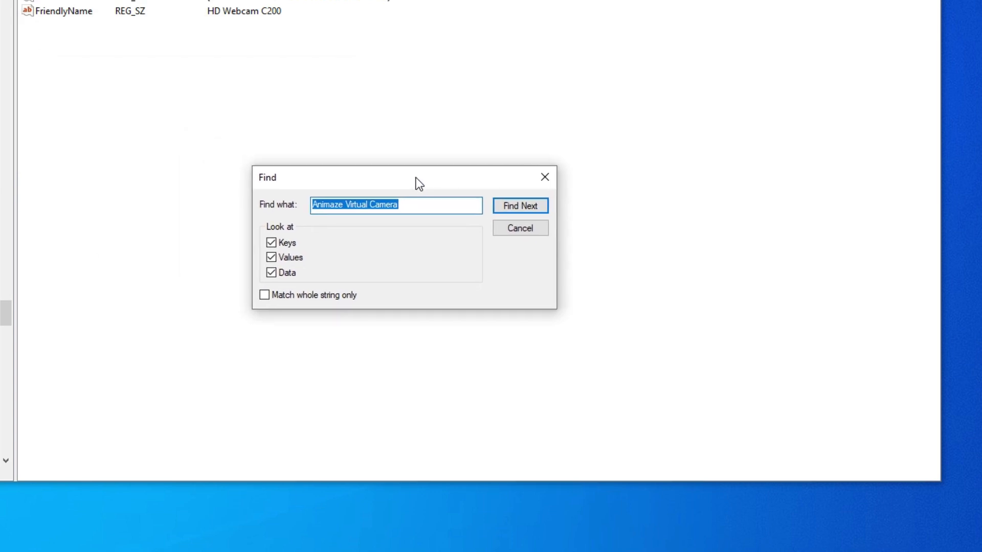
{"action": "left_click", "coordinate": [516, 206]}
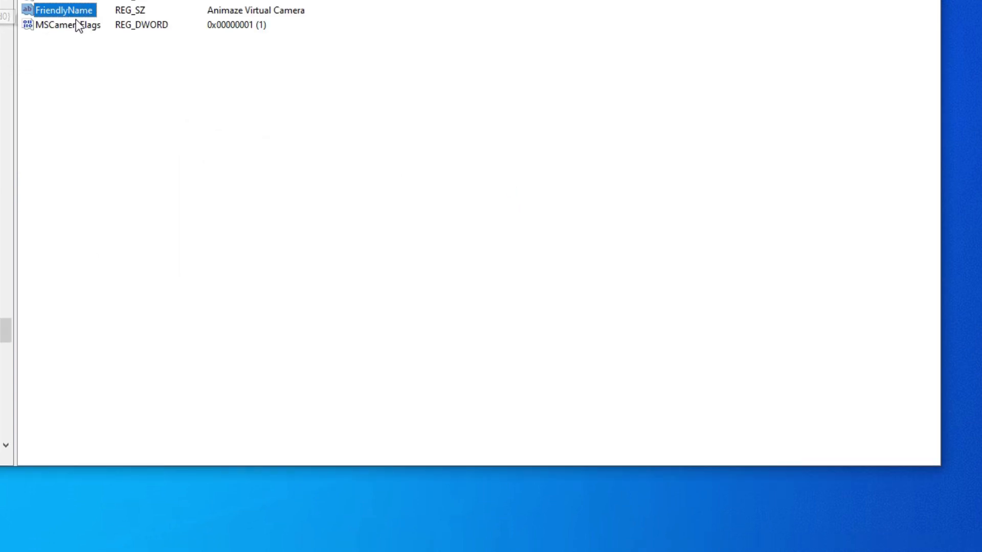
{"action": "double_click", "coordinate": [63, 10]}
{"action": "left_click_drag", "start_coordinate": [75, 1], "coordinate": [390, 159]}
{"action": "left_click_drag", "start_coordinate": [356, 227], "coordinate": [179, 222]}
{"action": "key", "text": "Delete"}
{"action": "type", "text": "Hd"}
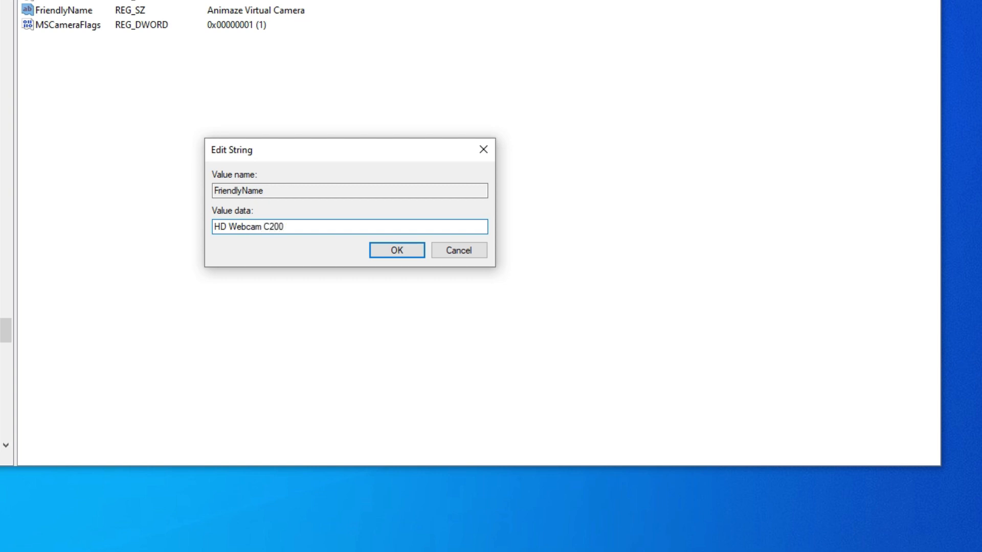
{"action": "left_click", "coordinate": [388, 249]}
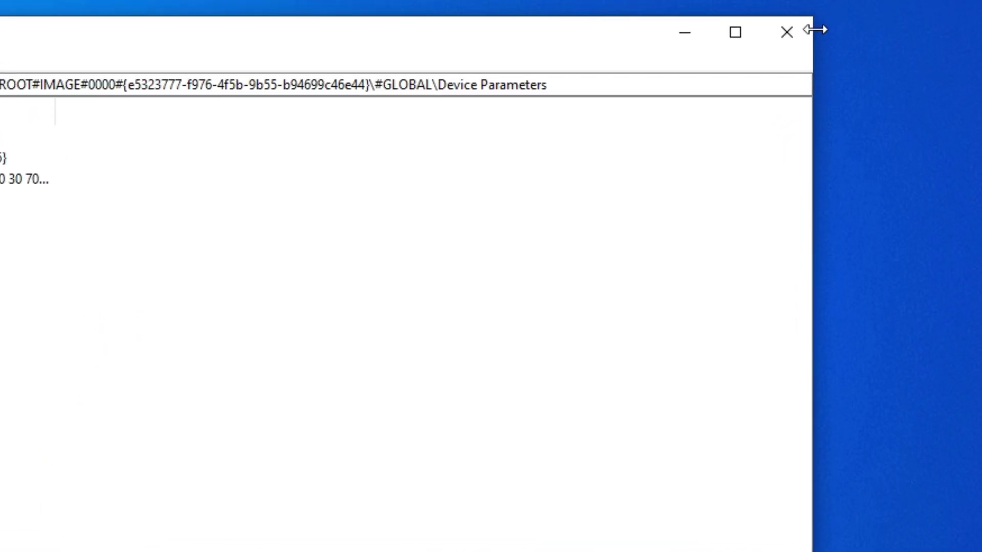
{"action": "left_click", "coordinate": [789, 30]}
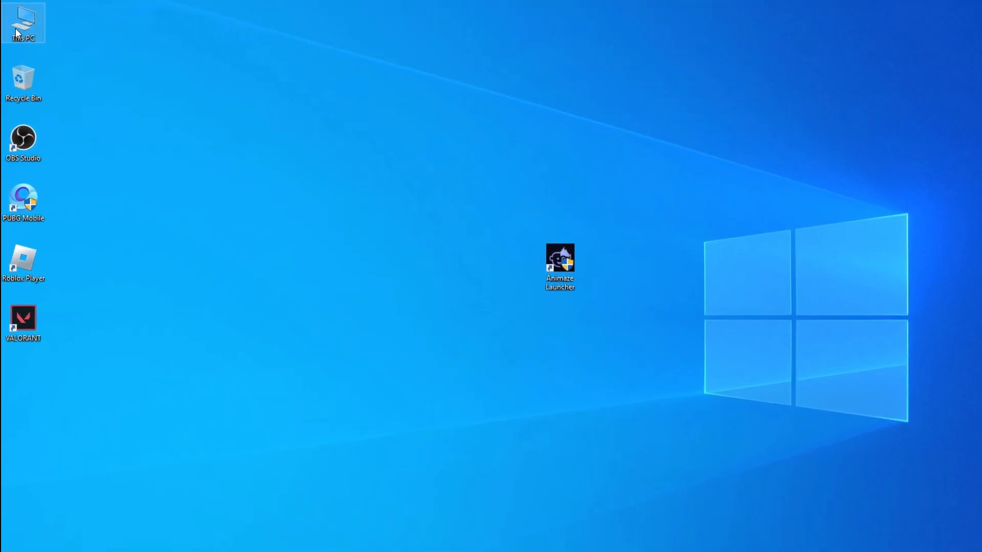
- Open Computer Management for This PC and show the Device Manager
{"action": "right_click", "coordinate": [12, 24]}
{"action": "left_click", "coordinate": [46, 57]}
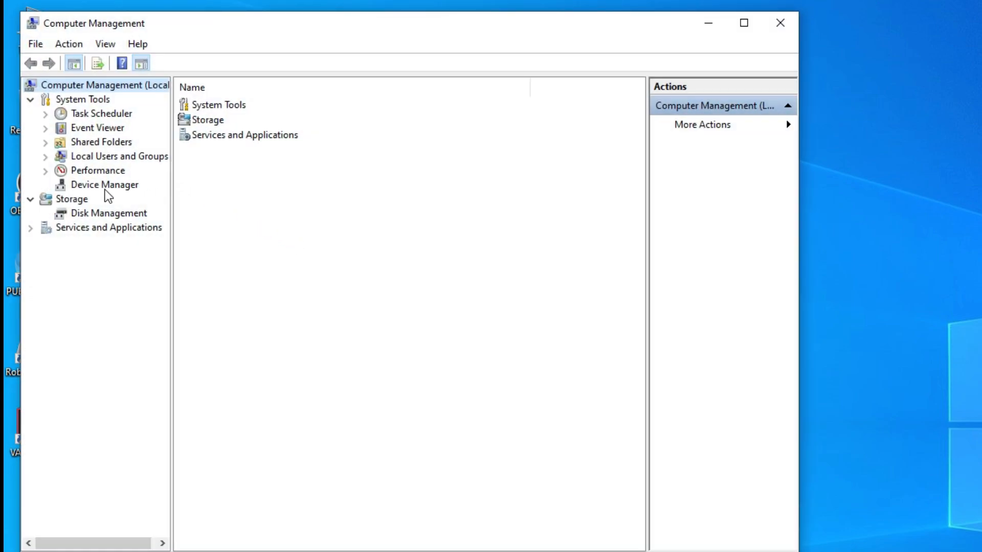
{"action": "left_click", "coordinate": [105, 186]}
- Disable the Streaming Webcam device under Cameras and confirm the prompt
{"action": "left_click", "coordinate": [198, 128]}
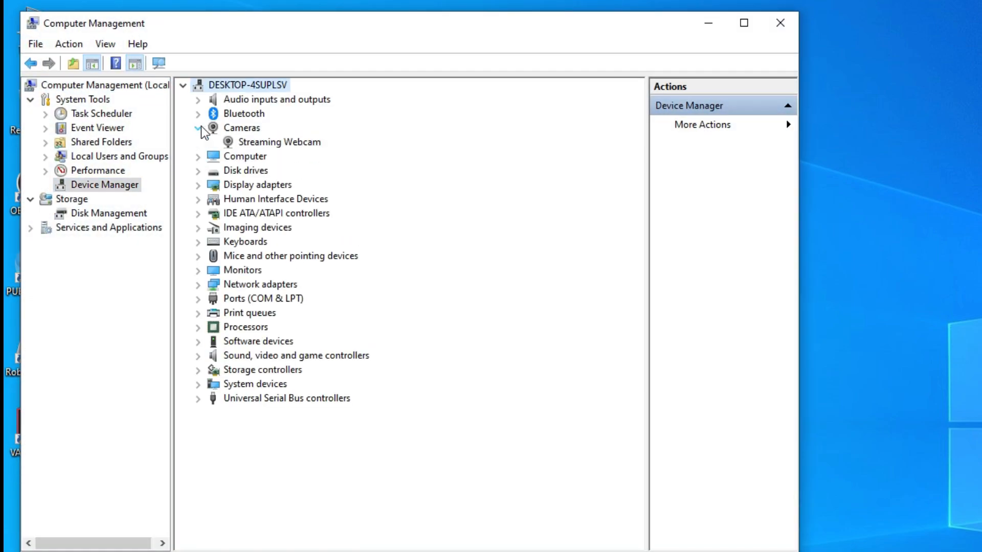
{"action": "right_click", "coordinate": [285, 142]}
{"action": "left_click", "coordinate": [331, 168]}
{"action": "left_click", "coordinate": [804, 436]}
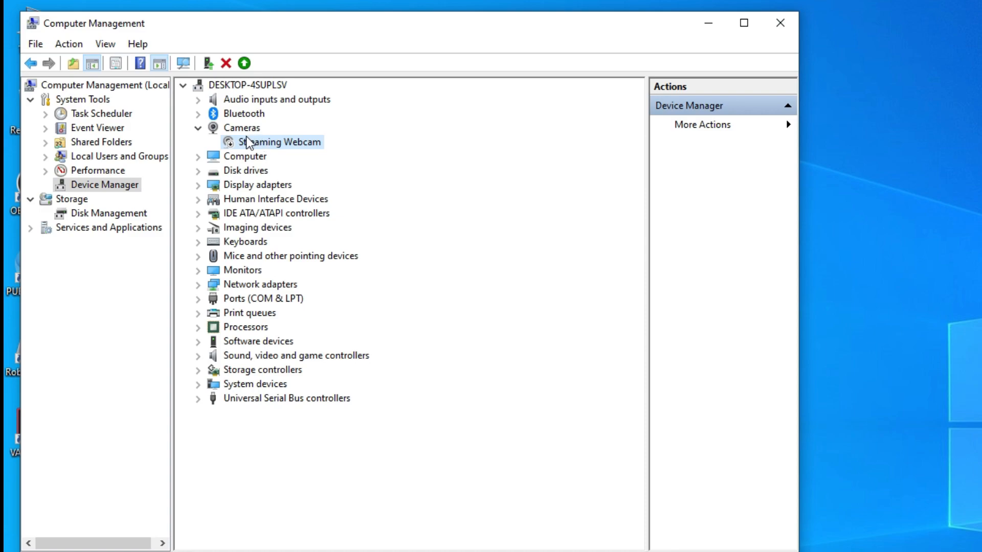
- Check which devices are under Imaging devices, collapse the category again and minimize Computer Management
{"action": "left_click", "coordinate": [198, 228]}
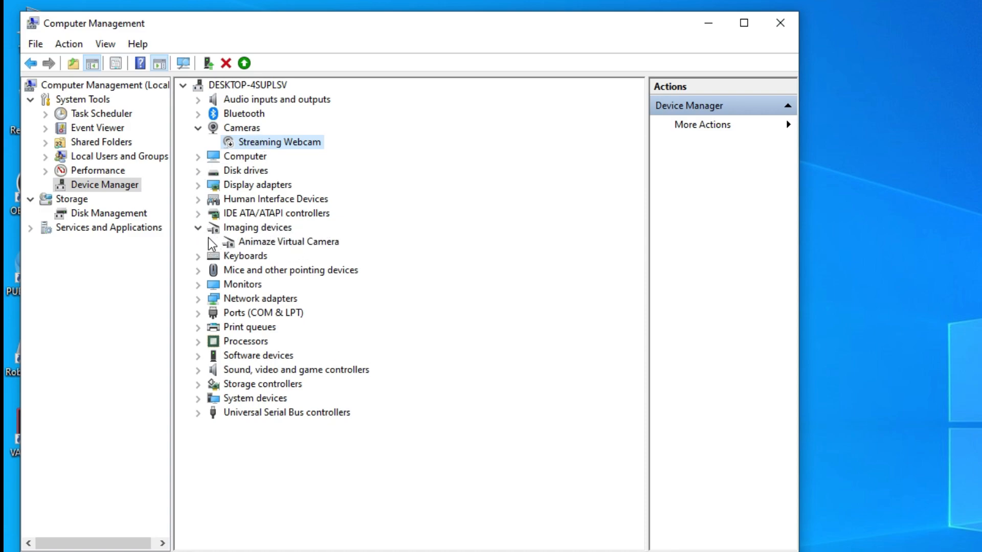
{"action": "left_click", "coordinate": [199, 228]}
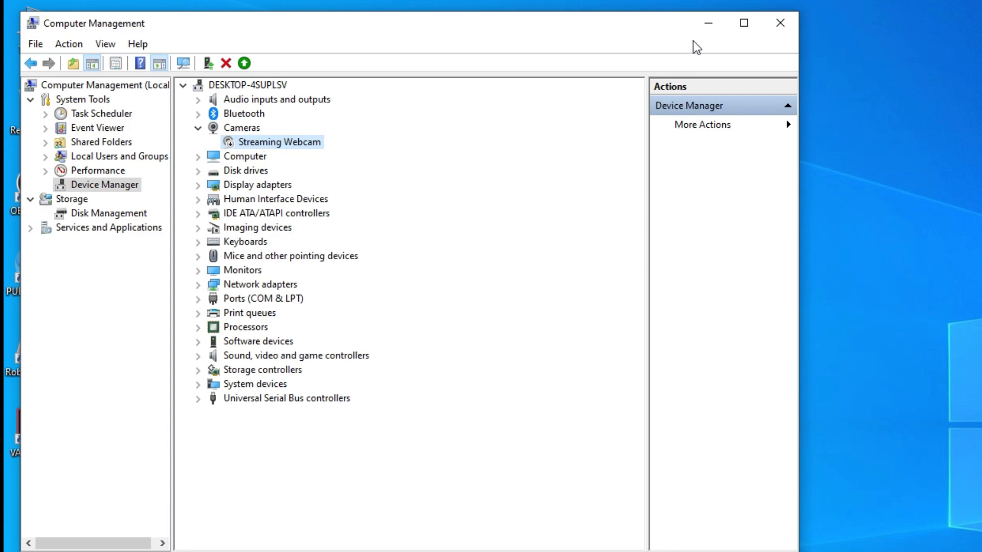
{"action": "left_click", "coordinate": [716, 22]}
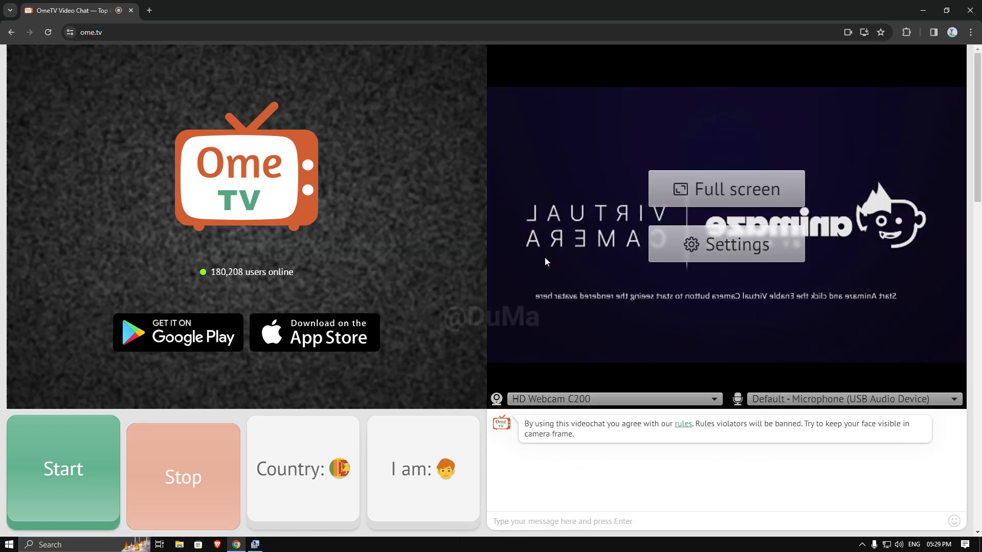
- Choose HD Webcam C200 as the camera for the OmeTV video chat in Chrome
{"action": "left_click", "coordinate": [646, 398]}
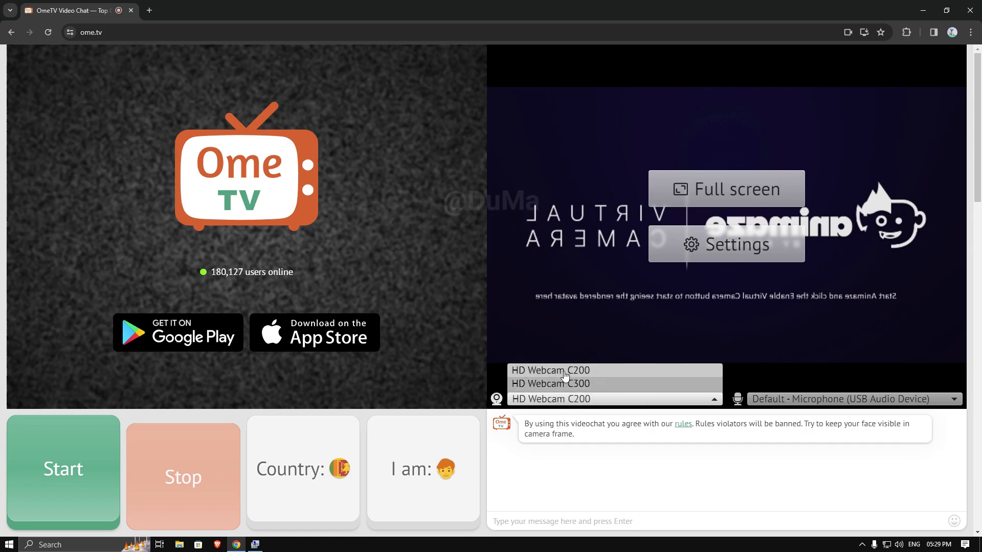
{"action": "left_click", "coordinate": [566, 373]}
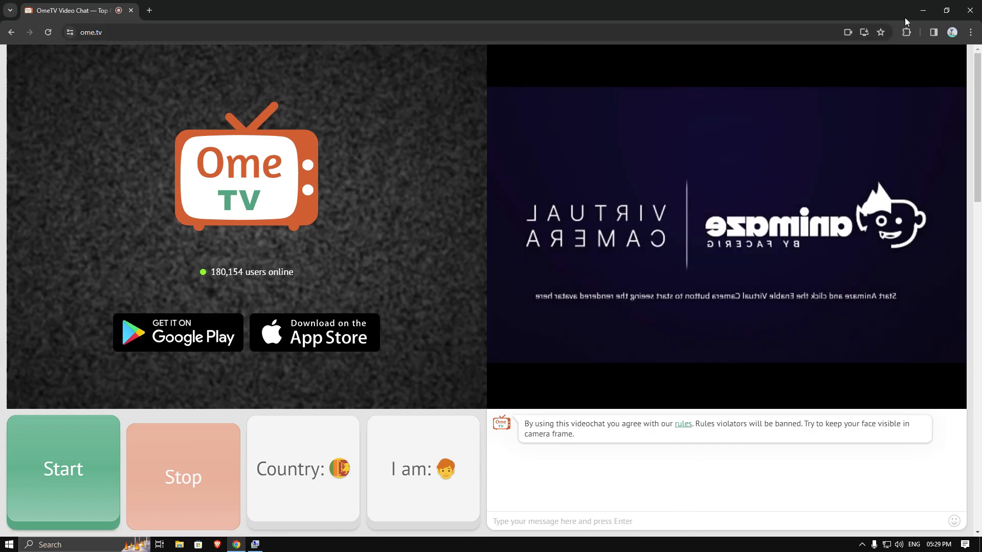
- Switch back to Computer Management, enable the Streaming Webcam device under Cameras again, and minimize the window
{"action": "left_click", "coordinate": [920, 11]}
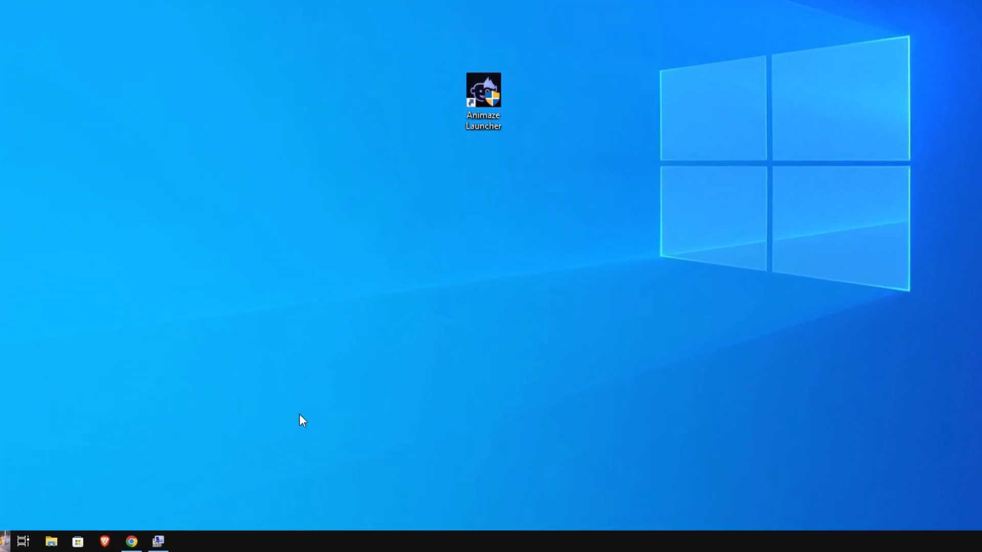
{"action": "left_click", "coordinate": [139, 540]}
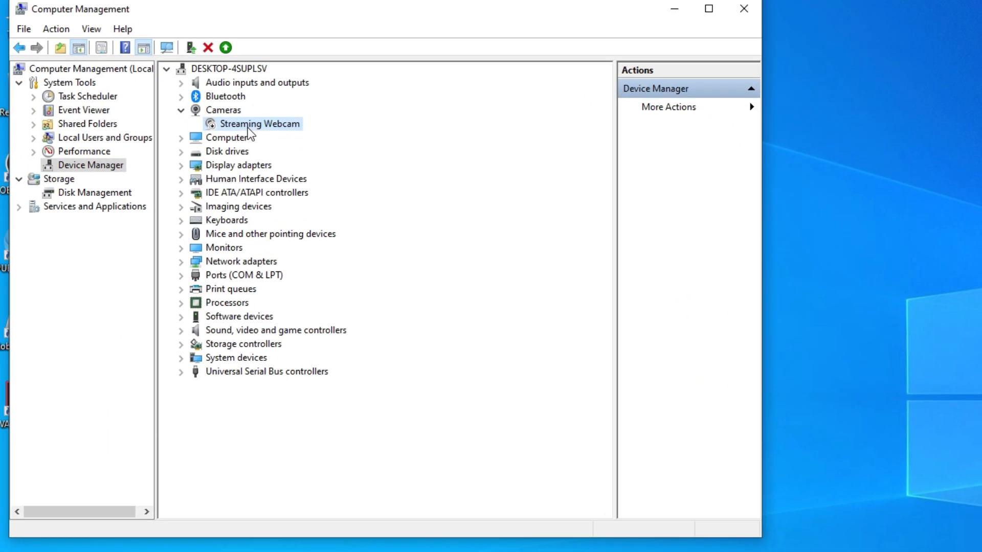
{"action": "right_click", "coordinate": [247, 127]}
{"action": "left_click", "coordinate": [279, 154]}
{"action": "left_click", "coordinate": [674, 8]}
- Run Animaze Launcher with permission to make changes, launch Animaze from it, and close the launcher
{"action": "double_click", "coordinate": [693, 330]}
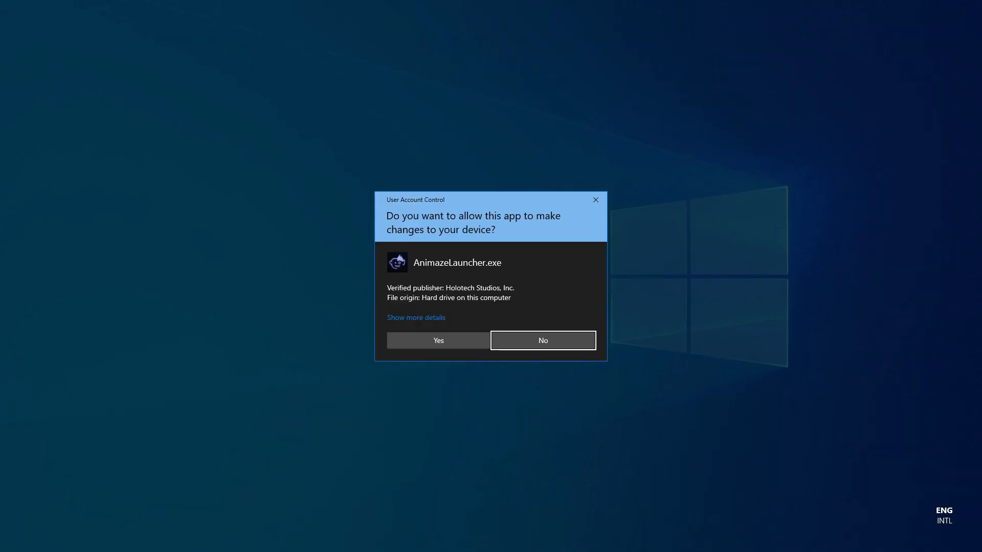
{"action": "left_click", "coordinate": [448, 339]}
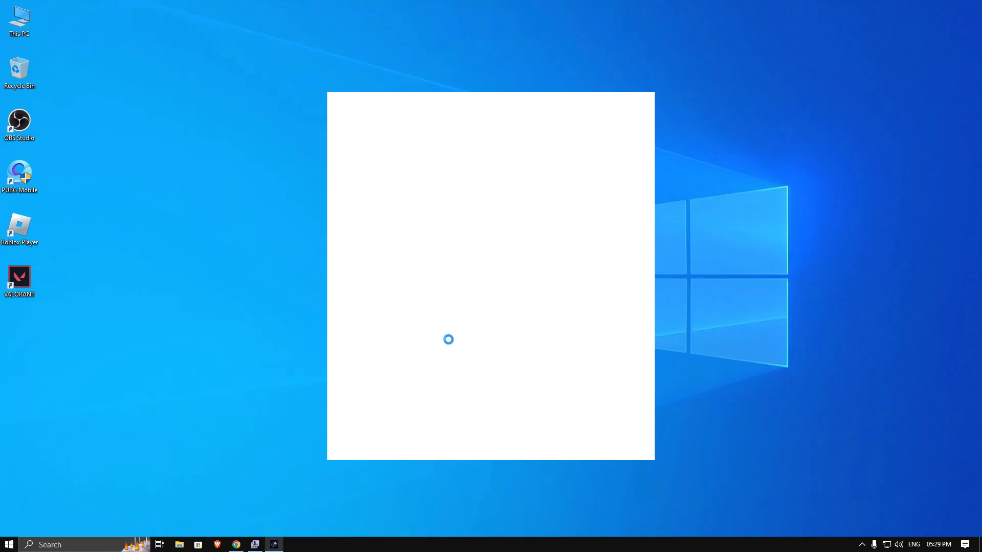
{"action": "left_click", "coordinate": [552, 321]}
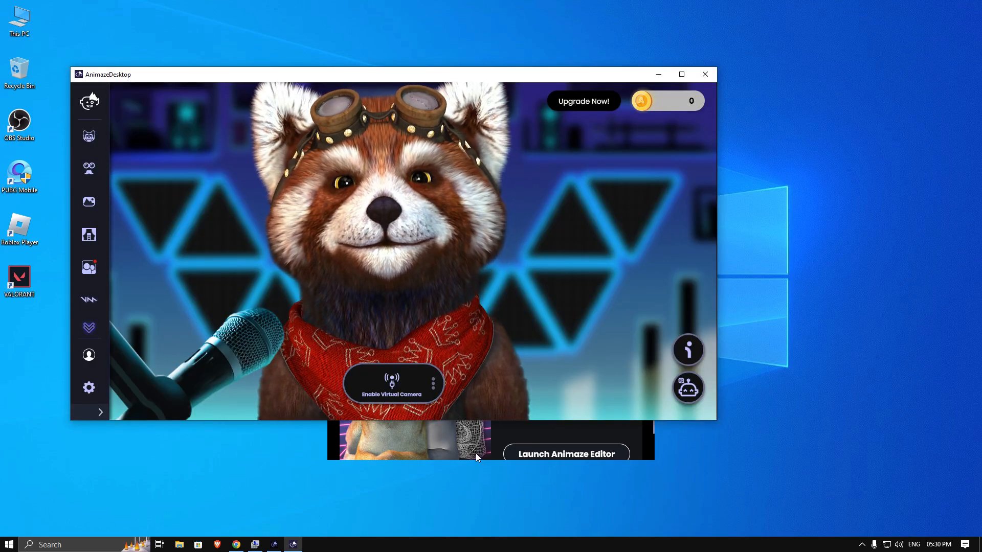
{"action": "left_click", "coordinate": [476, 456]}
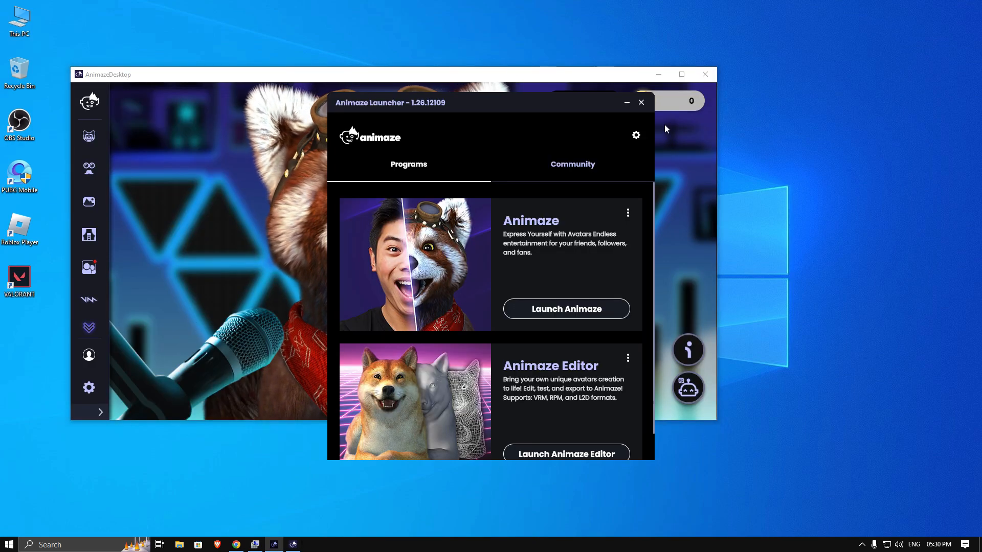
{"action": "left_click", "coordinate": [645, 104]}
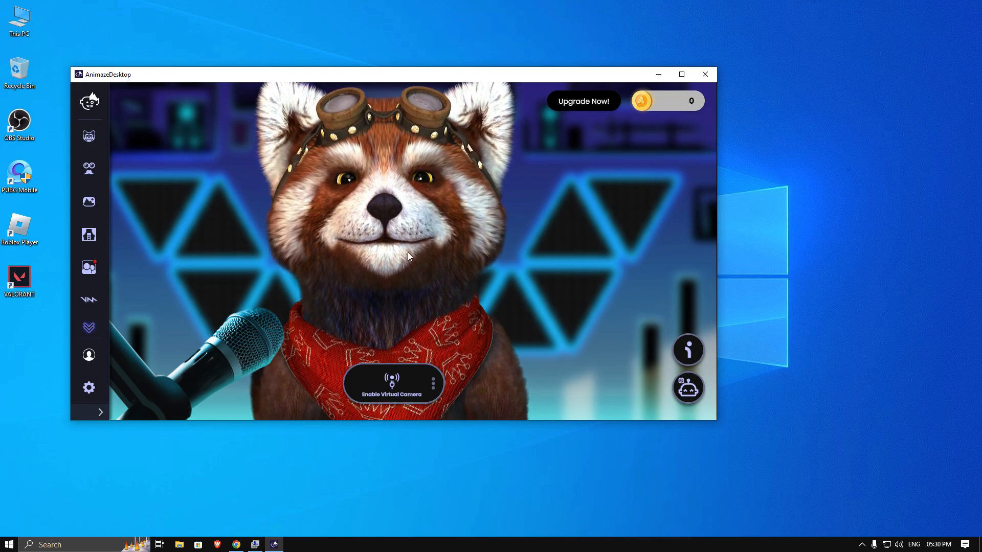
- Enable the virtual camera in Animaze, minimize its window, and return to the OmeTV page in Chrome
{"action": "left_click_drag", "start_coordinate": [382, 78], "coordinate": [452, 92]}
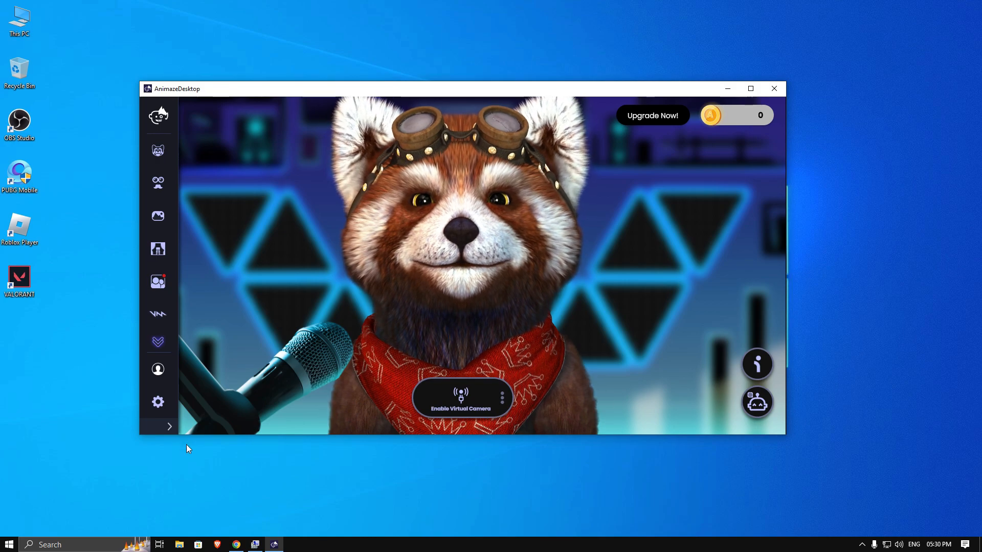
{"action": "left_click", "coordinate": [466, 405]}
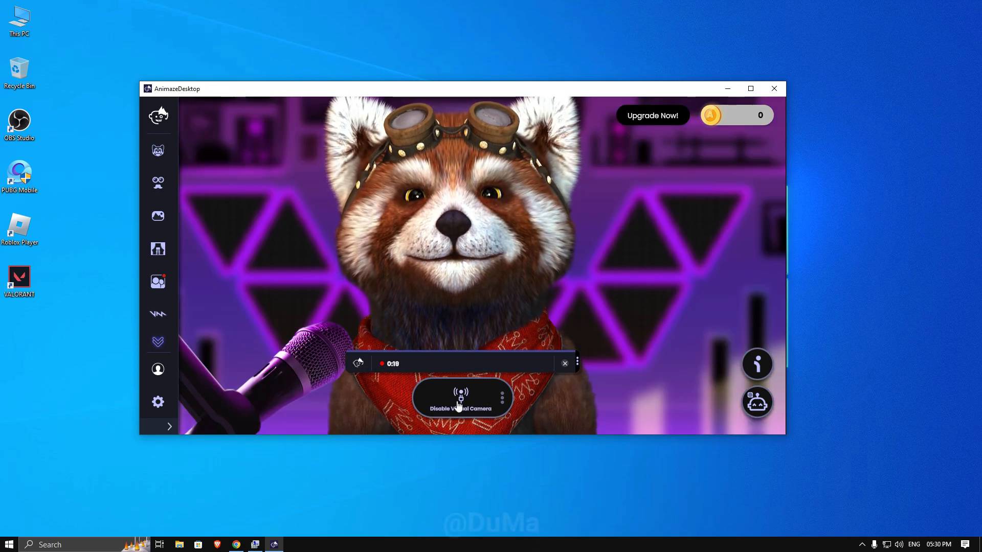
{"action": "left_click", "coordinate": [727, 90]}
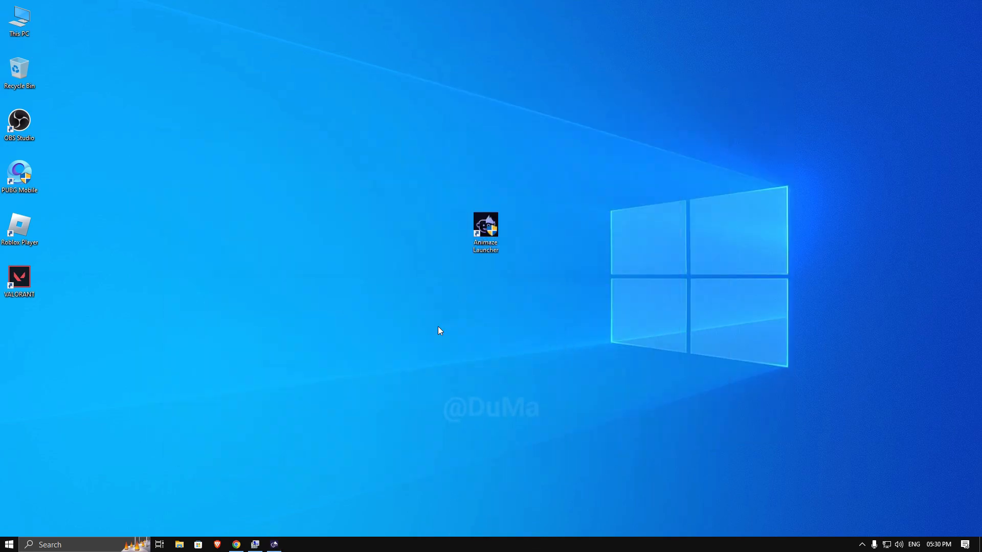
{"action": "left_click", "coordinate": [236, 544]}
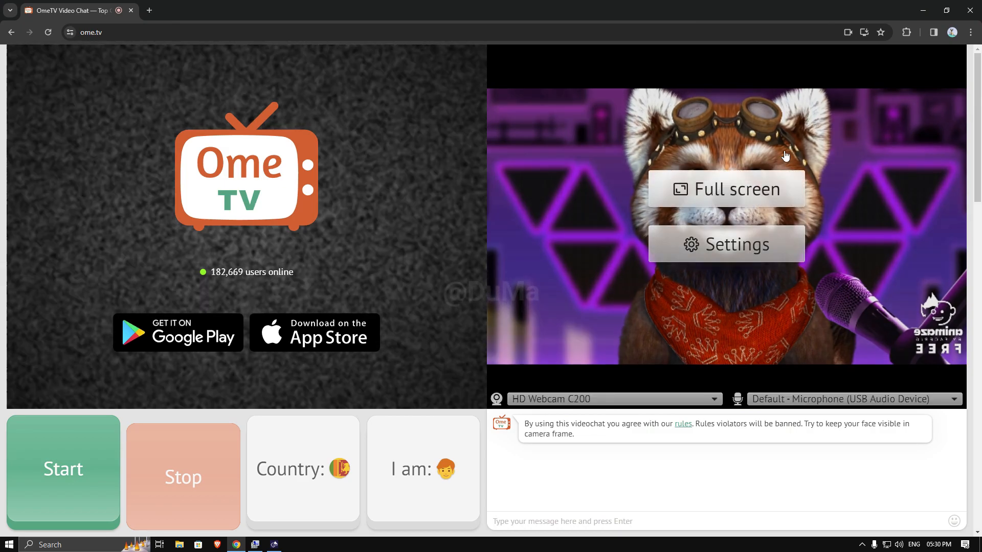